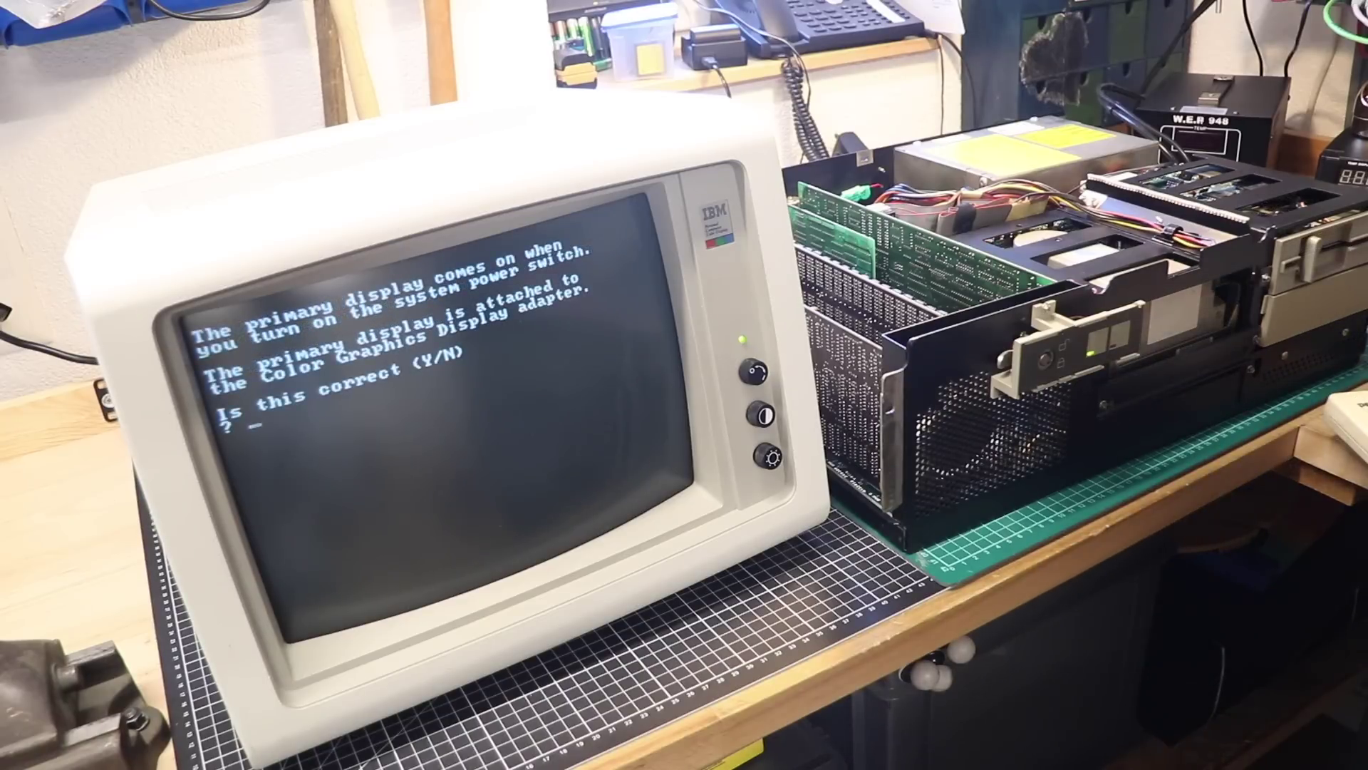
type("Y")
key("Return")
type("1")
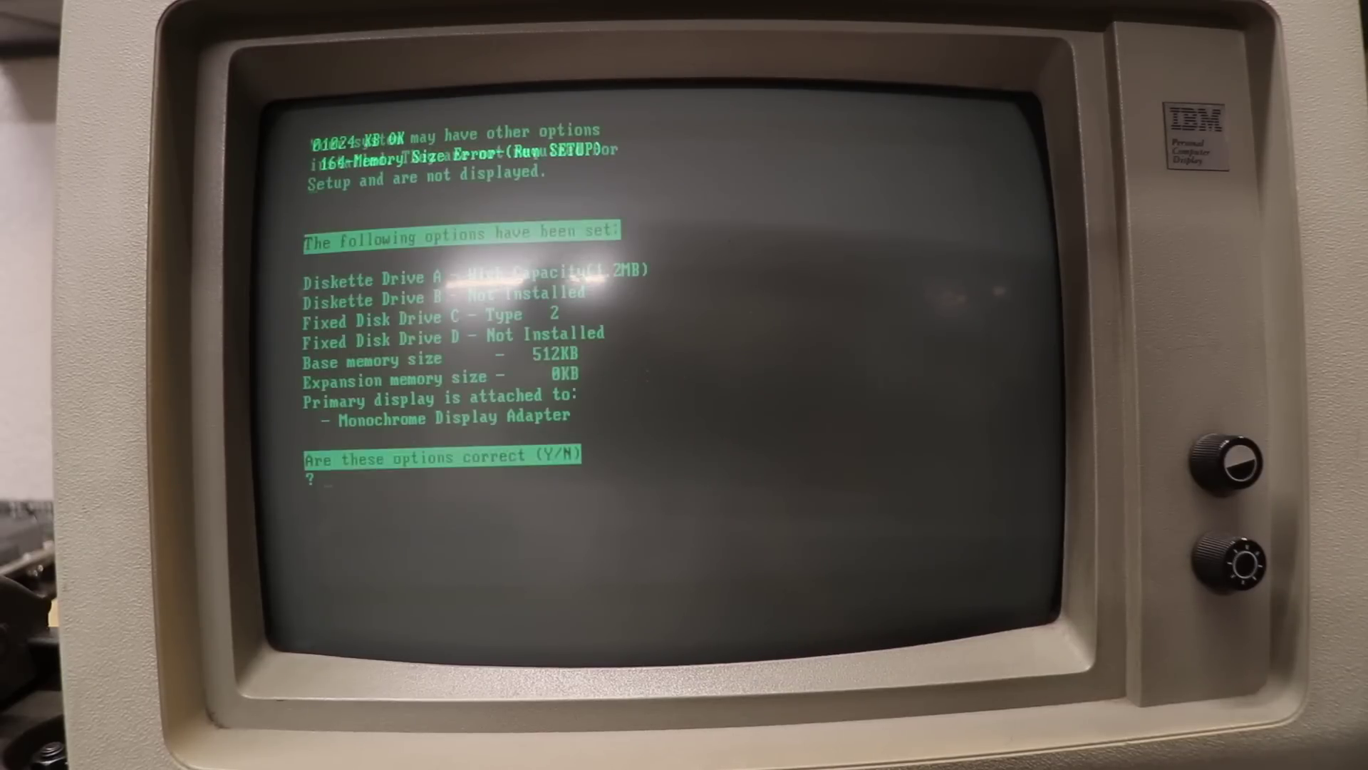
type("n")
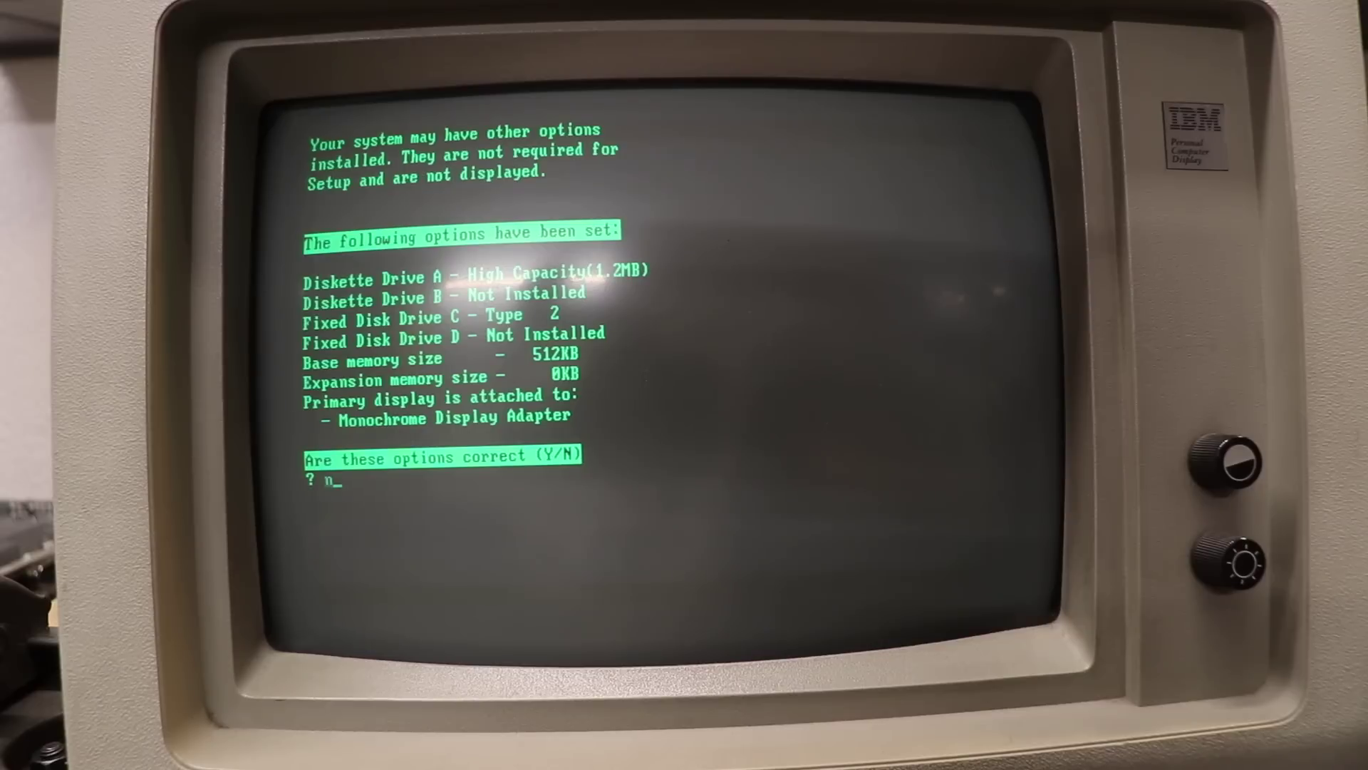
key("Return")
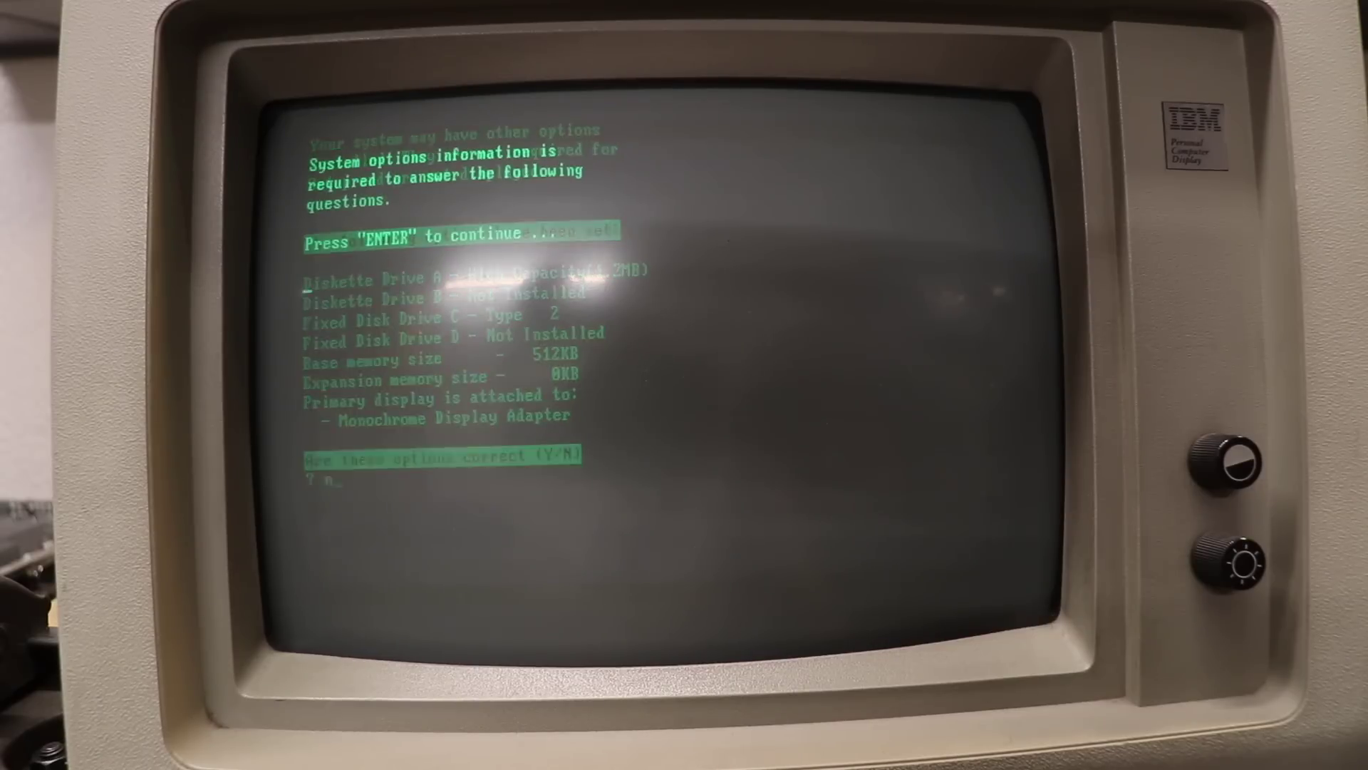
key("Return")
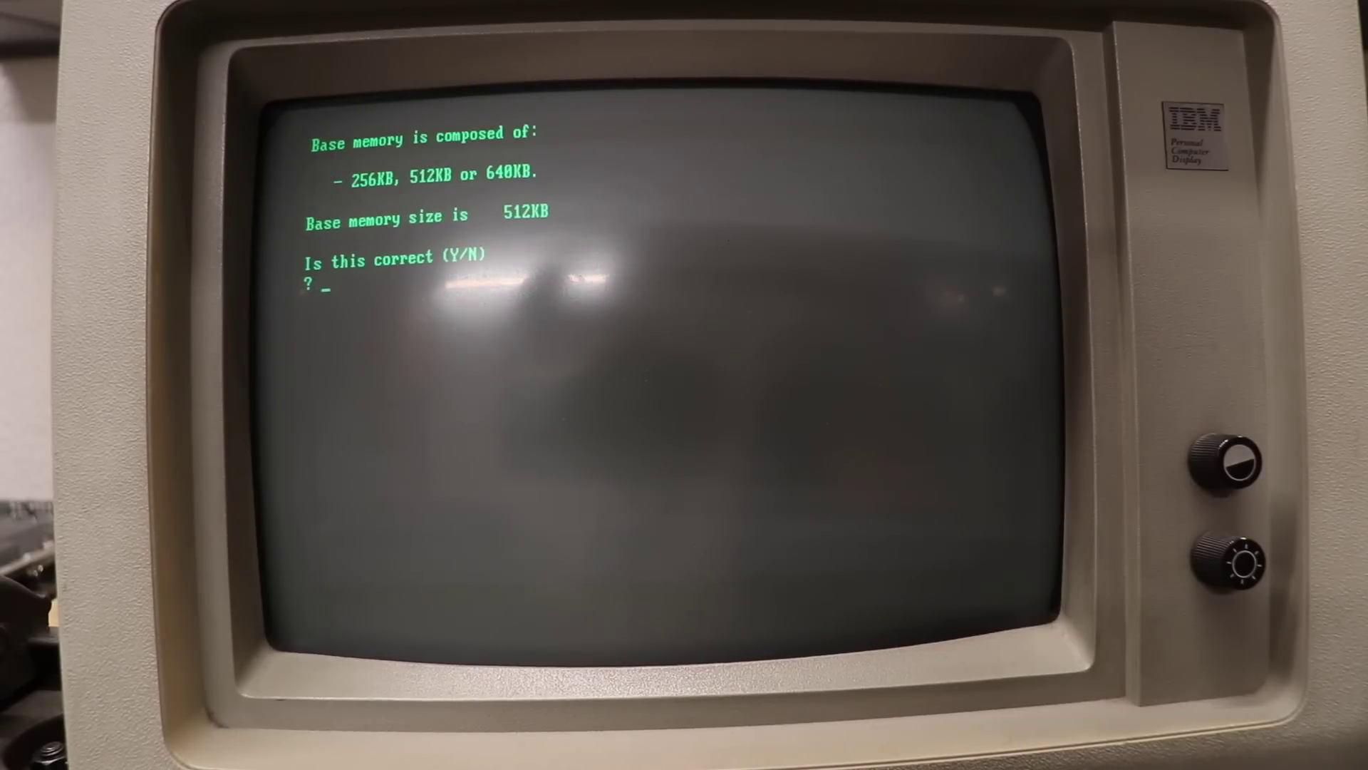
type("y")
key("Return")
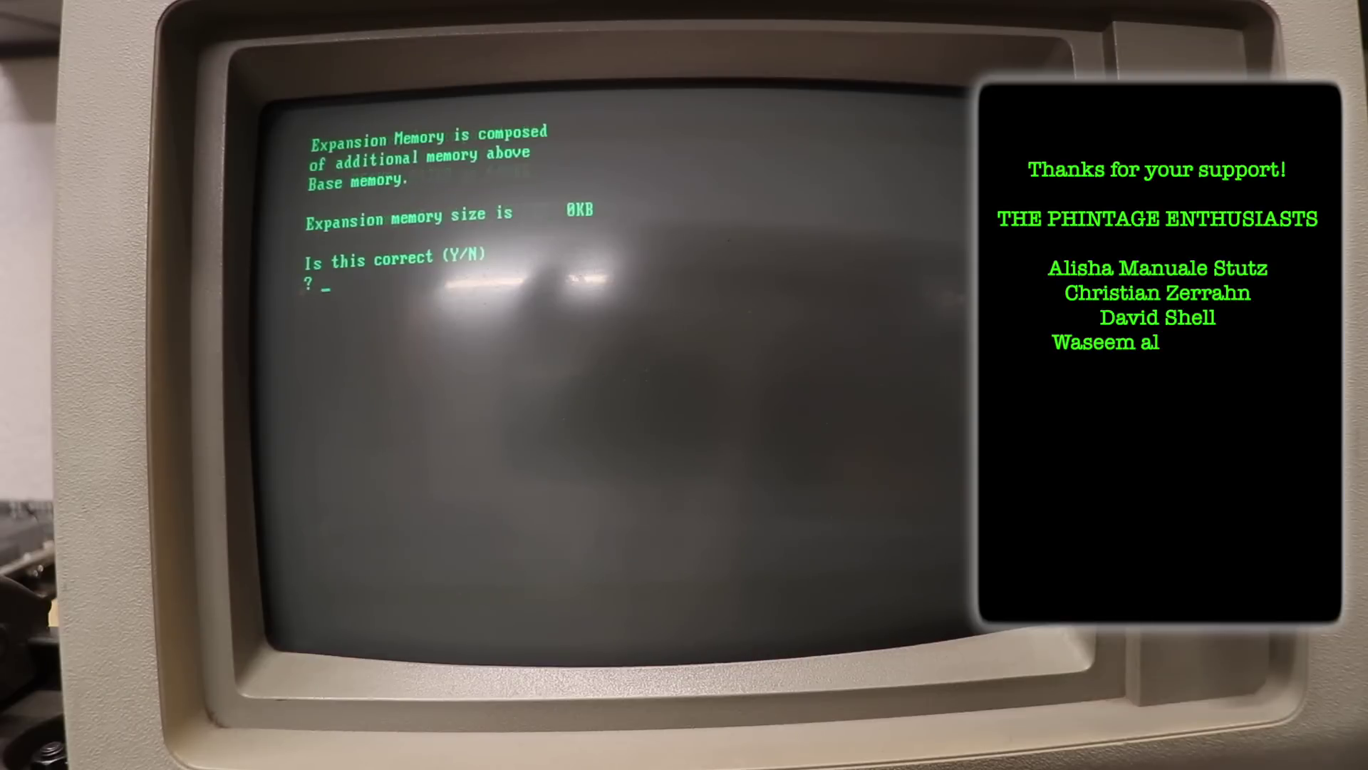
type("n")
key("Return")
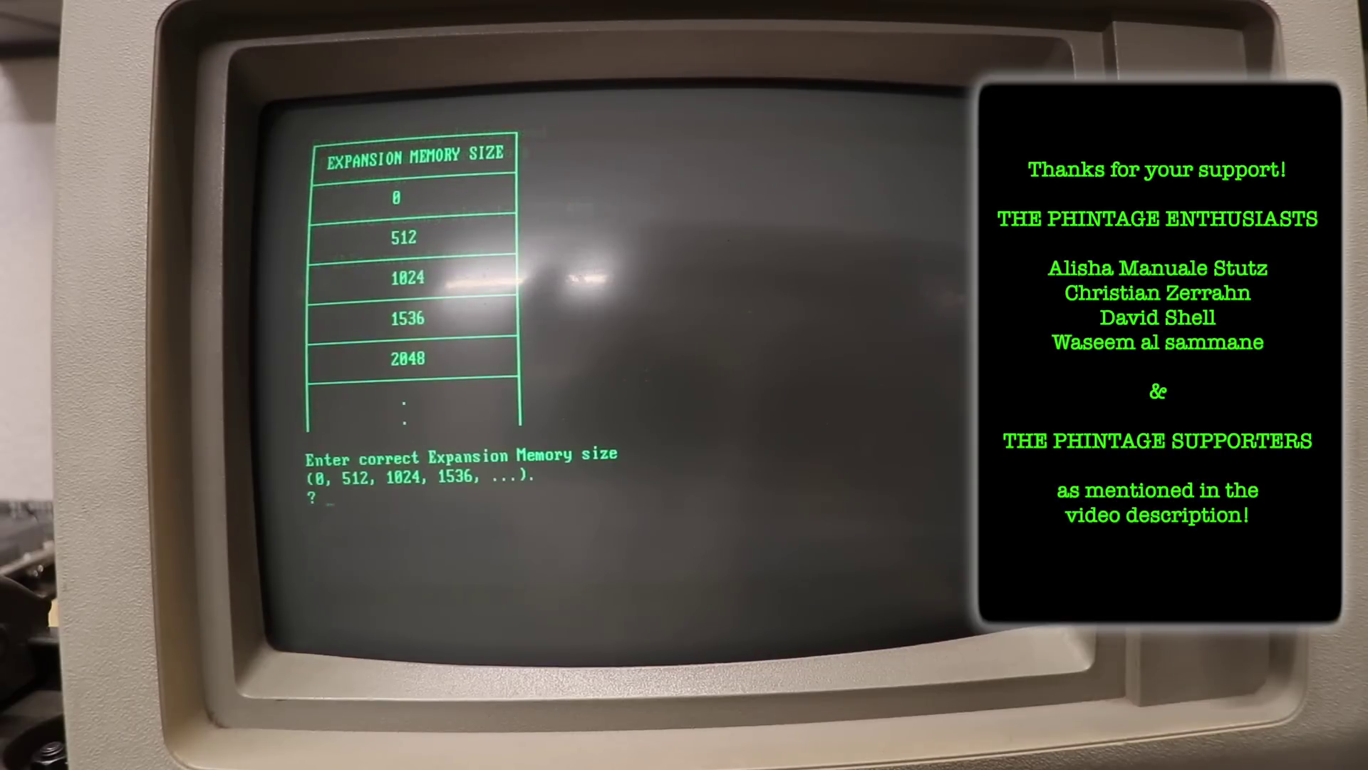
type("5")
type("12")
key("Return")
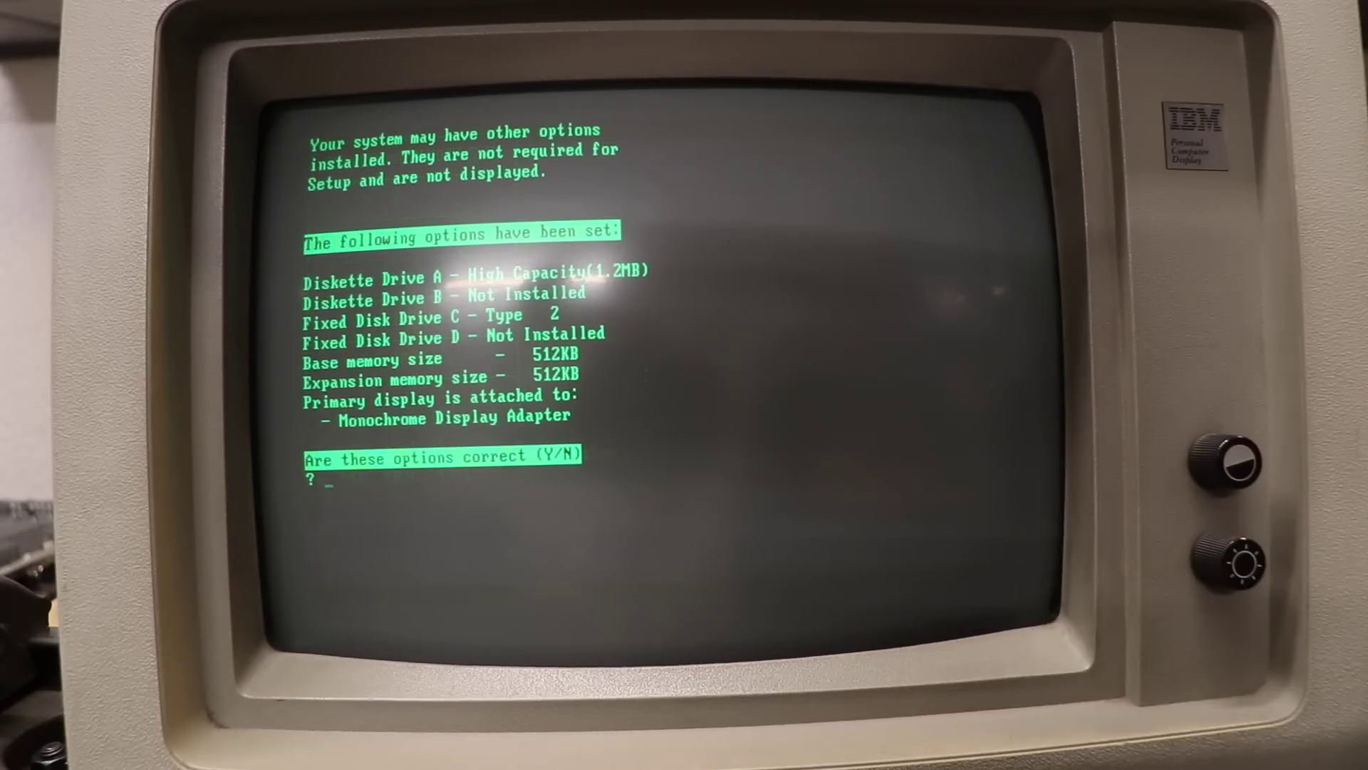